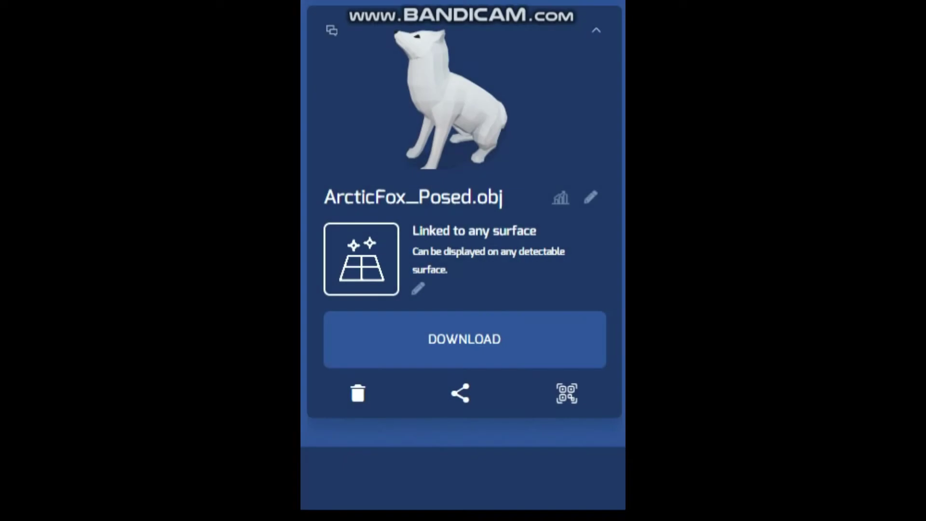
# Download the ArcticFox_Posed.obj model in GLB format
pyautogui.click(465, 339)
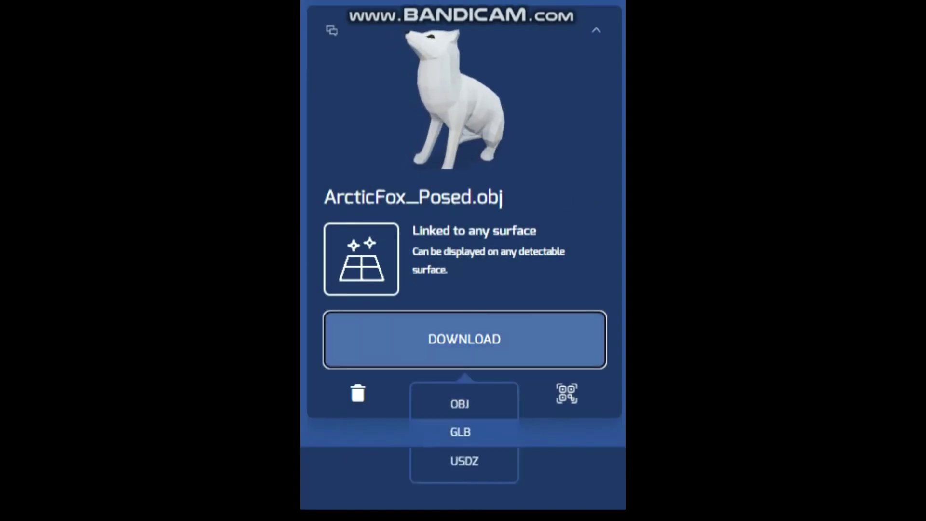
pyautogui.click(460, 432)
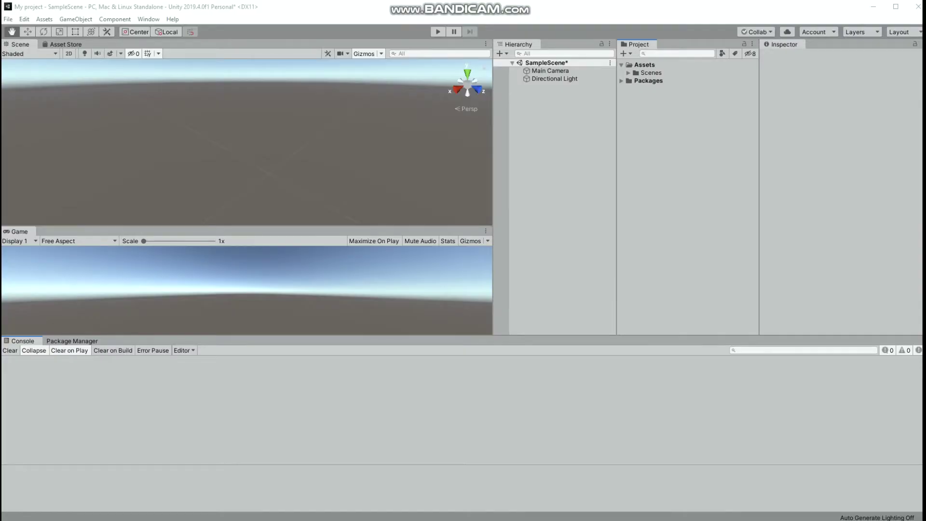
# Switch to Unity and import the ArcticFox_Posed file from the Desktop as a new asset
pyautogui.click(44, 19)
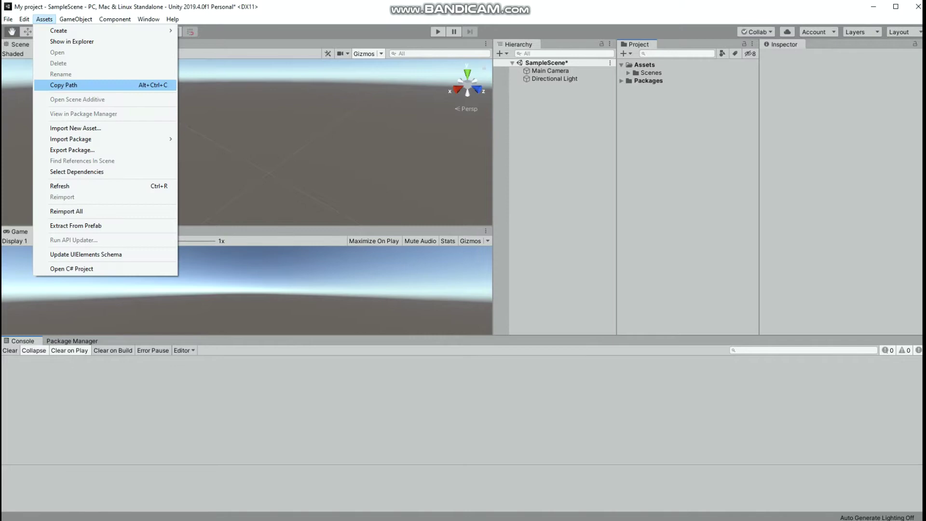
pyautogui.click(72, 128)
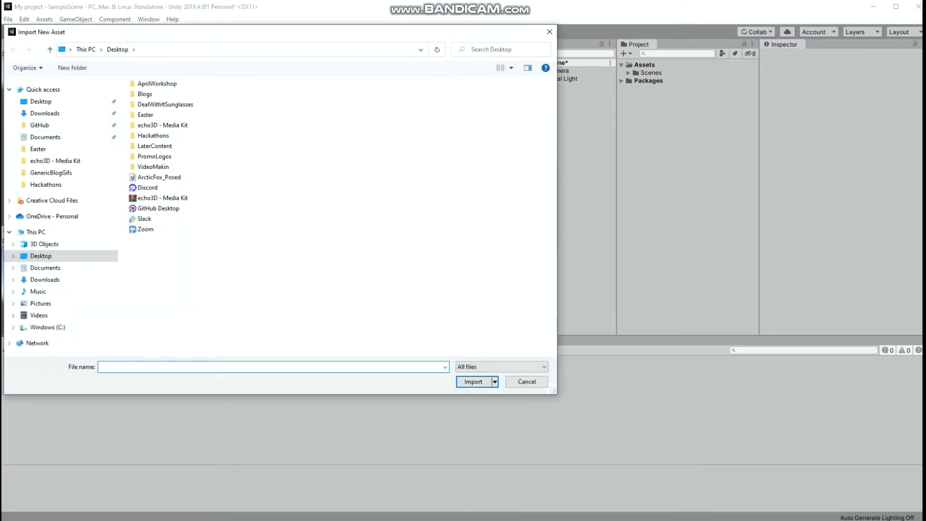
pyautogui.click(159, 177)
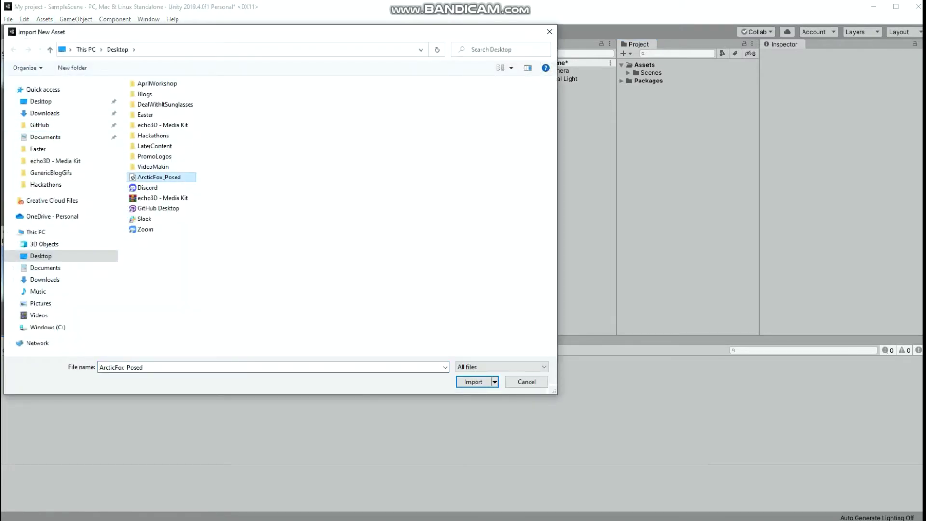
pyautogui.click(473, 382)
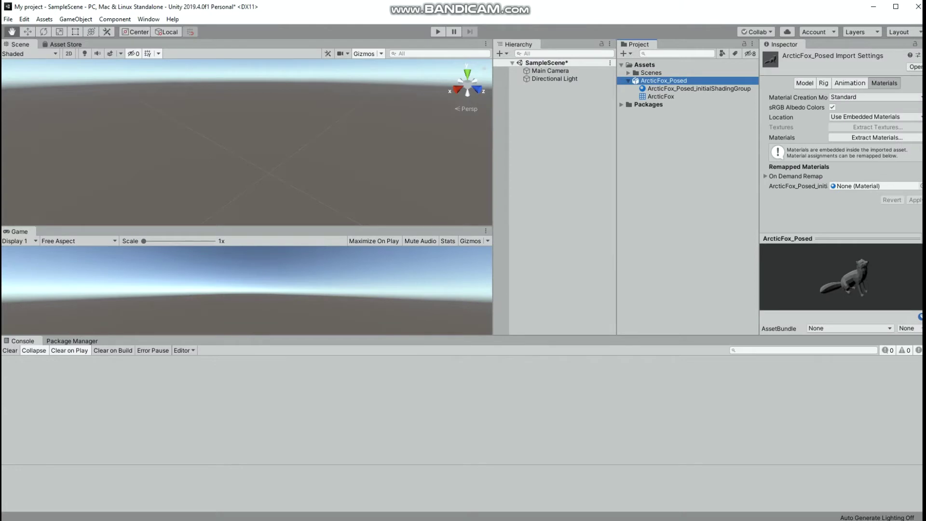
# Add the imported ArcticFox_Posed model to SampleScene
pyautogui.moveTo(663, 80); pyautogui.dragTo(555, 87)
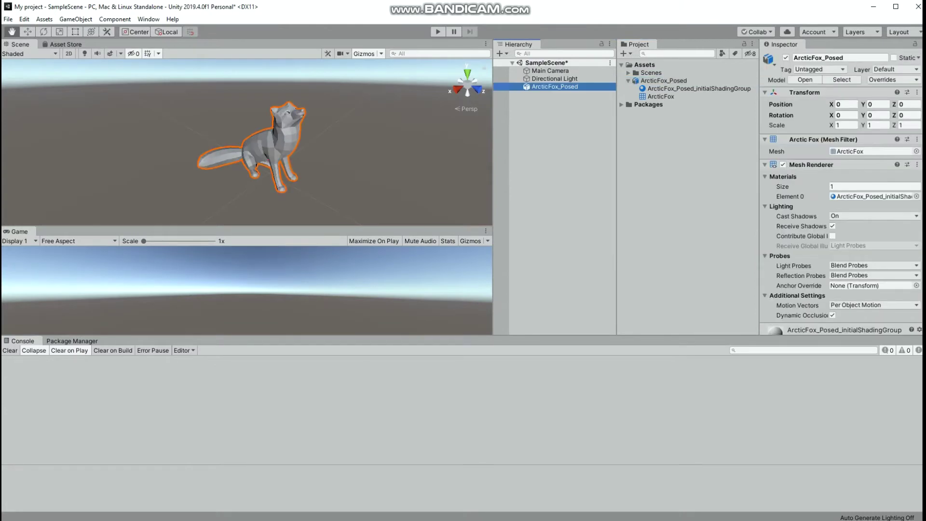
pyautogui.scroll(-10, 247, 143)
pyautogui.press('f')
# Inspect the fox model's embedded material and create a new material named RedFox in the Assets folder
pyautogui.click(699, 88)
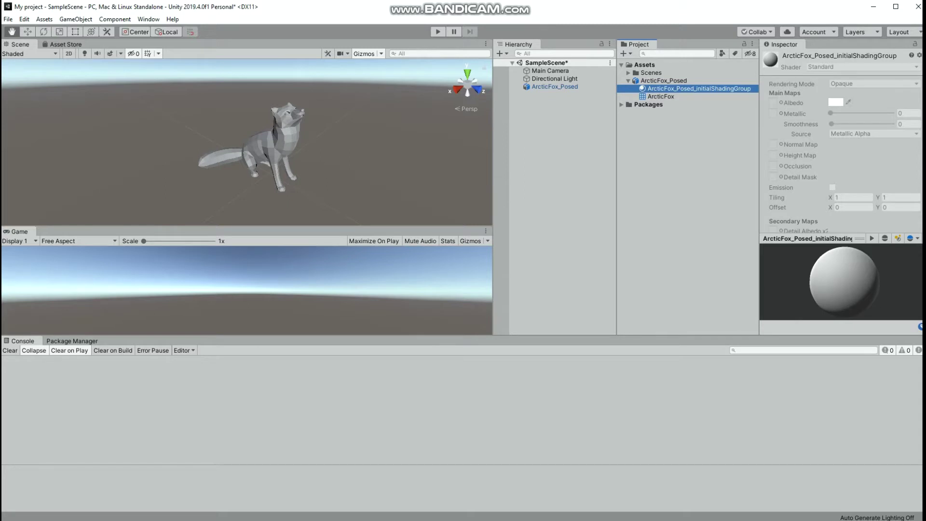
pyautogui.rightClick(653, 134)
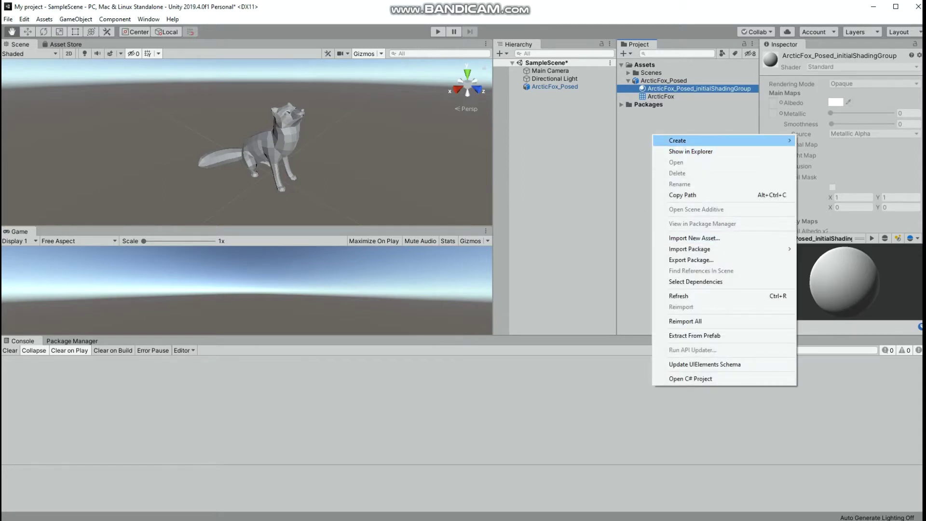
pyautogui.moveTo(677, 140)
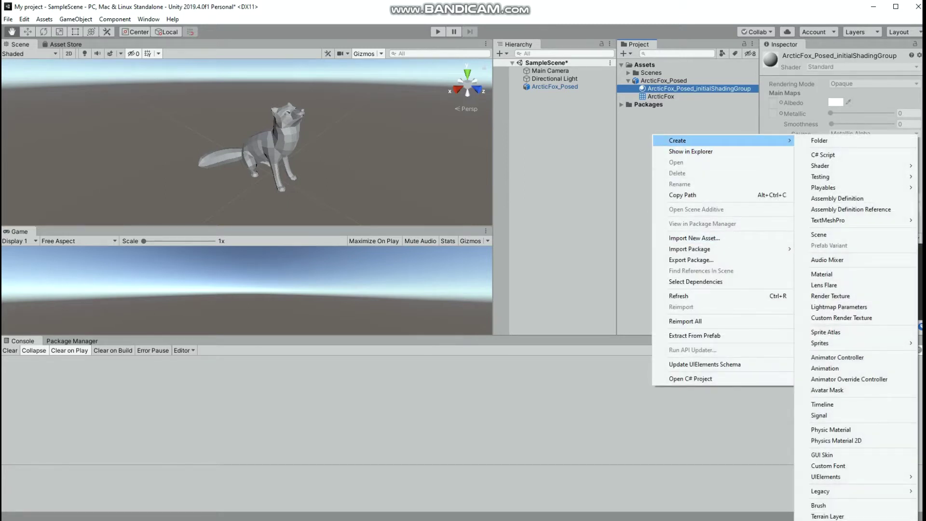
pyautogui.click(822, 274)
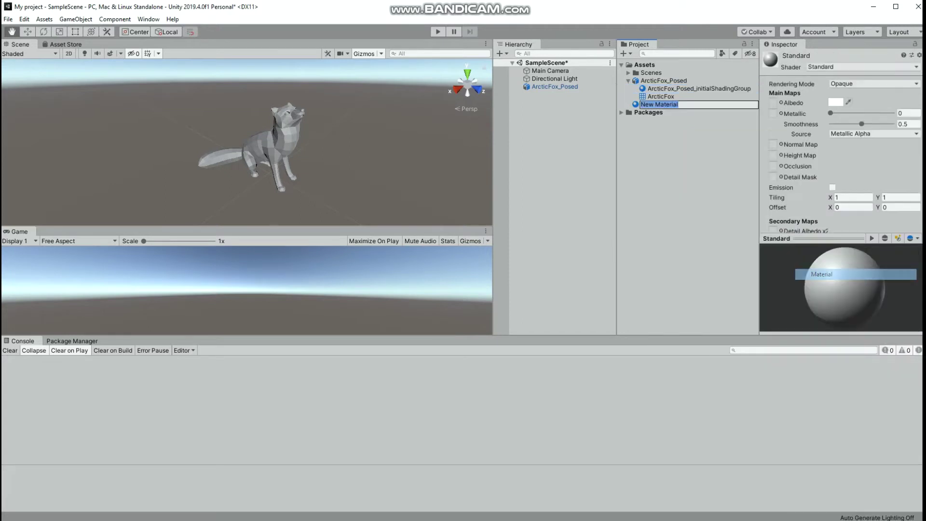
pyautogui.write('RedFox')
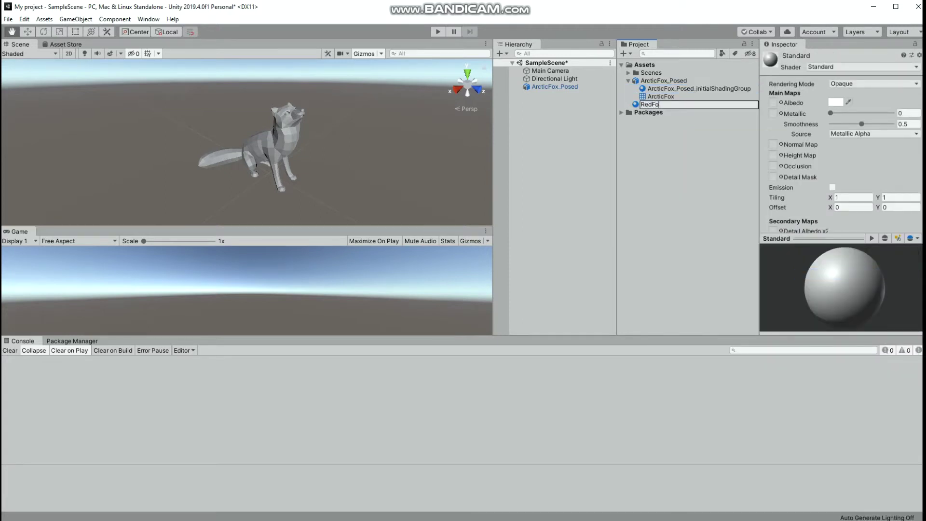
pyautogui.press('Return')
# Set the RedFox material's albedo to dark red B00000 and lower its smoothness to about 0.08
pyautogui.click(836, 102)
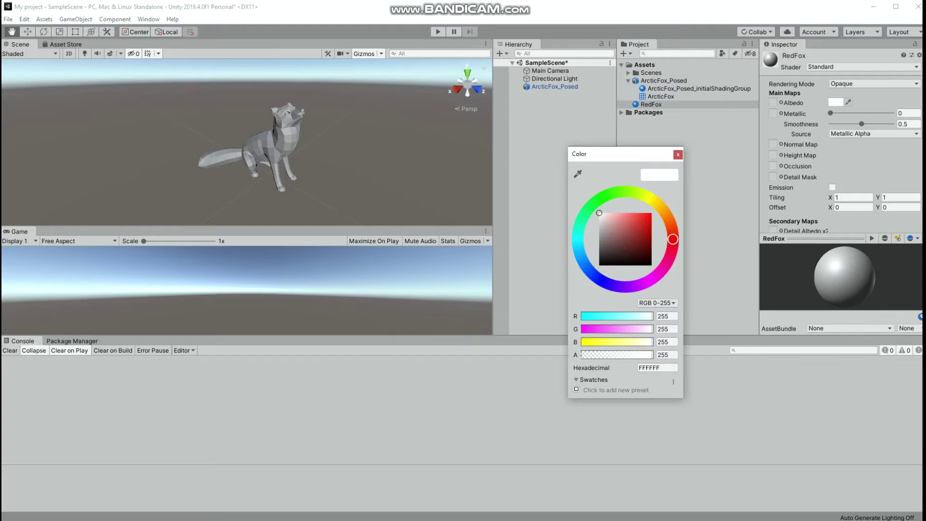
pyautogui.moveTo(625, 227); pyautogui.dragTo(651, 229)
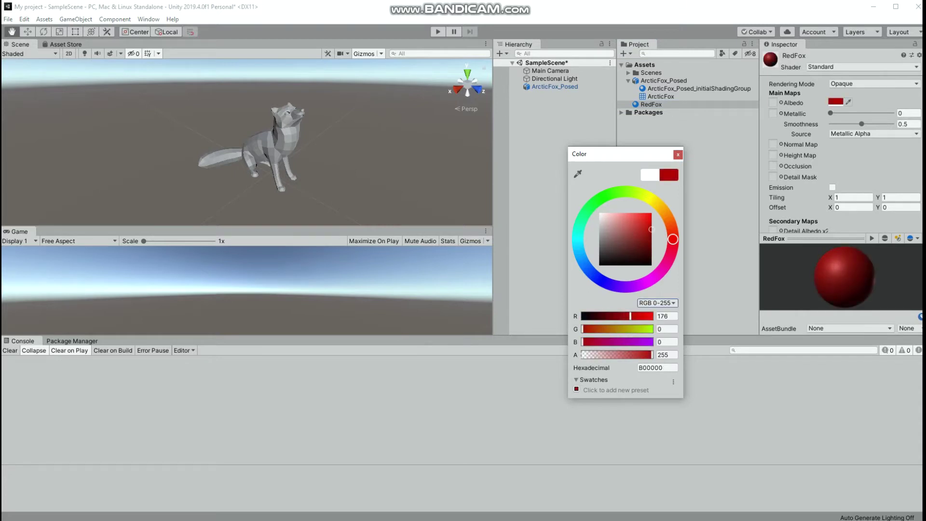
pyautogui.click(678, 154)
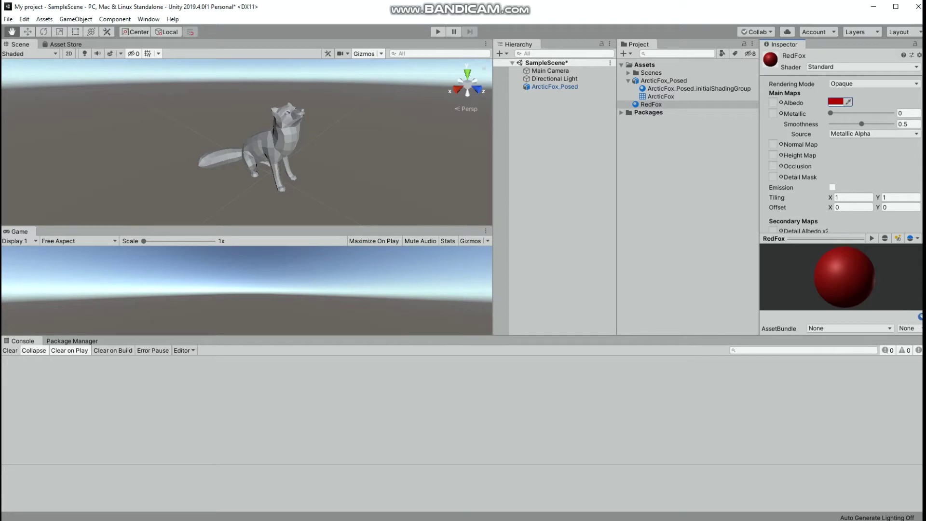
pyautogui.moveTo(862, 124); pyautogui.dragTo(836, 124)
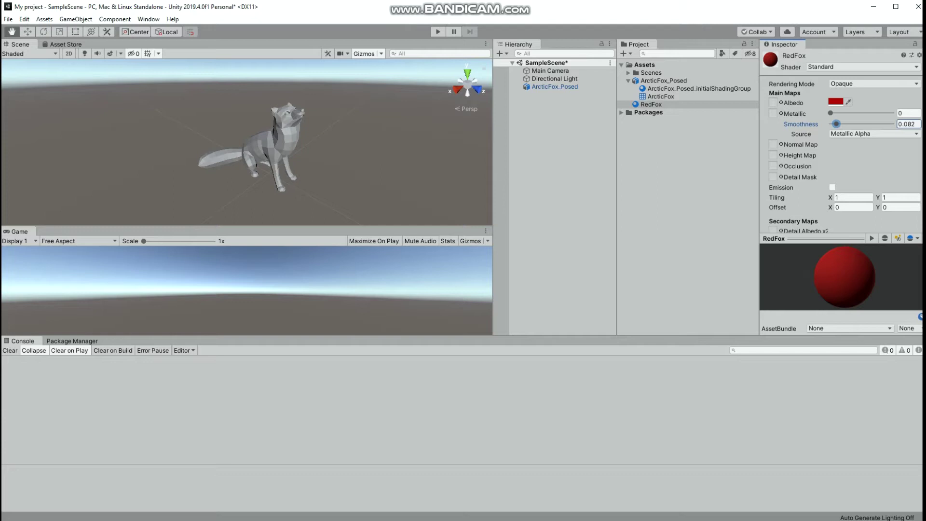
# Assign the RedFox material to Element 0 of the ArcticFox_Posed object's Mesh Renderer
pyautogui.click(555, 87)
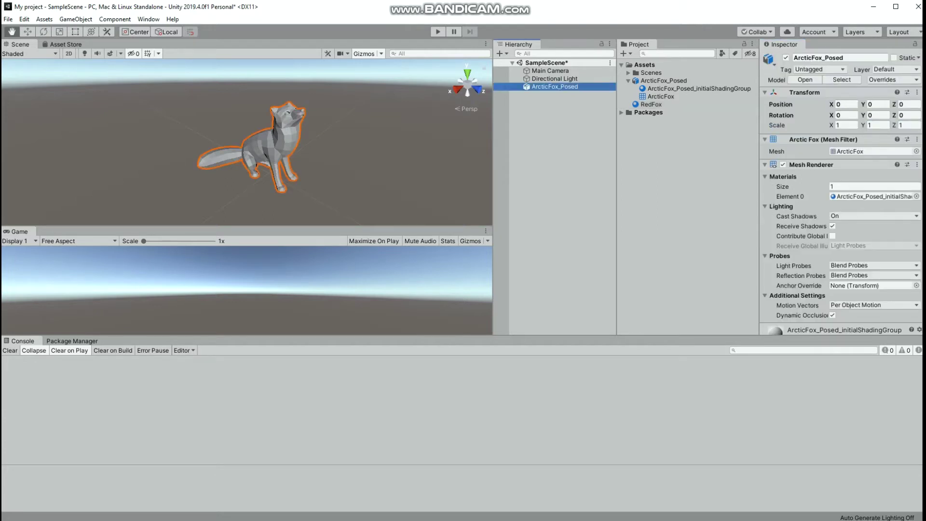
pyautogui.moveTo(651, 105); pyautogui.dragTo(873, 197)
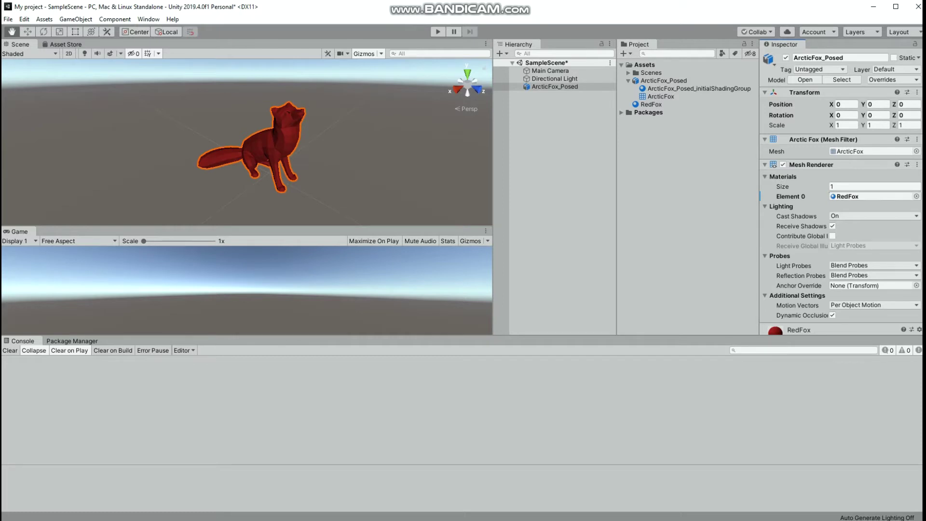
pyautogui.press('w')
pyautogui.hotkey('shift', 'd')
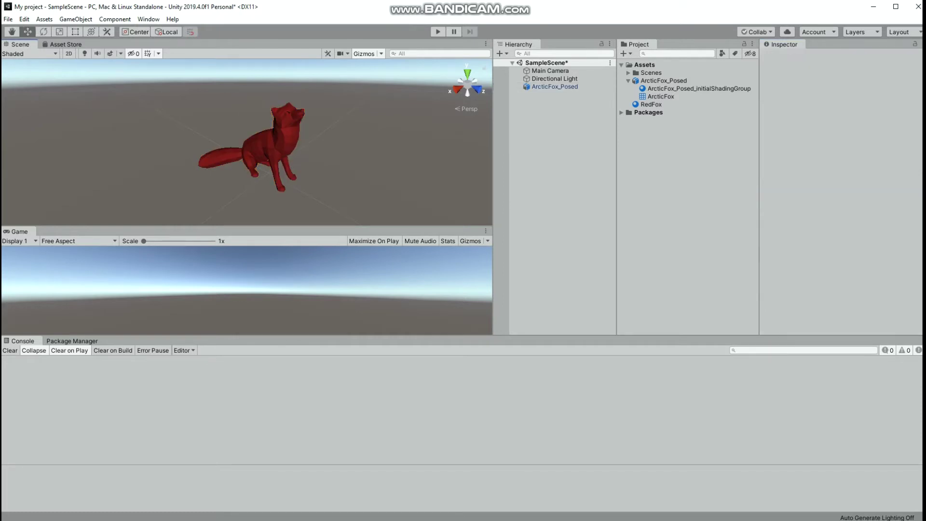
pyautogui.click(271, 145)
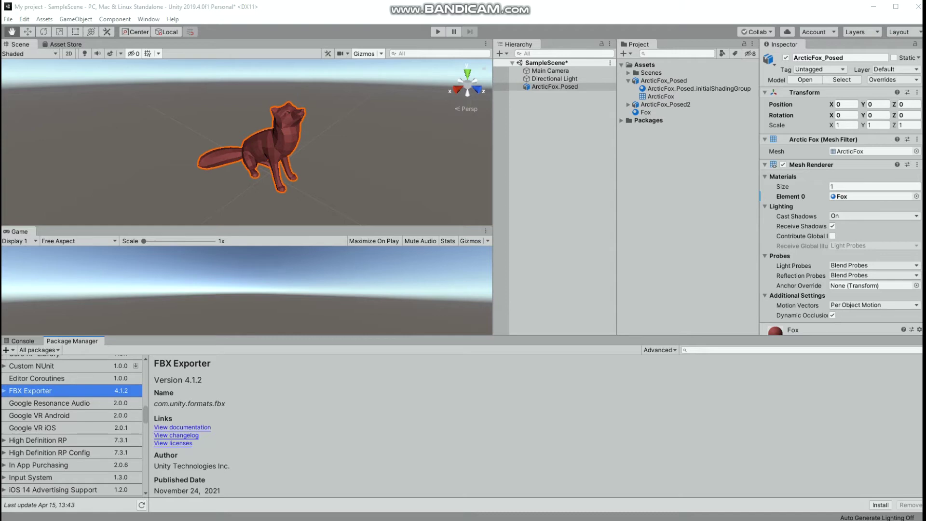
# View the Fbx Exporter for Unity page on the Unity Asset Store in the browser, and return to Unity
pyautogui.moveTo(0, 39); pyautogui.dragTo(480, 0)
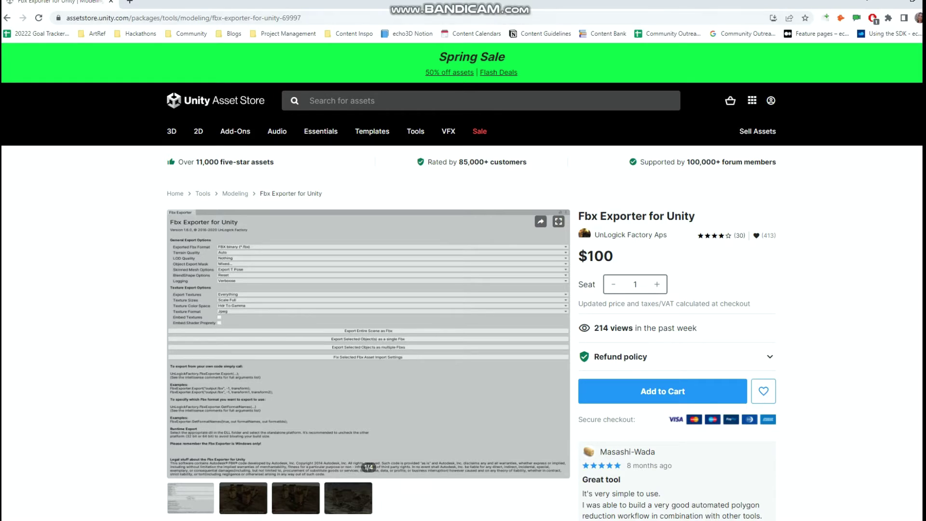
pyautogui.moveTo(724, 2); pyautogui.dragTo(682, 32)
pyautogui.click(889, 37)
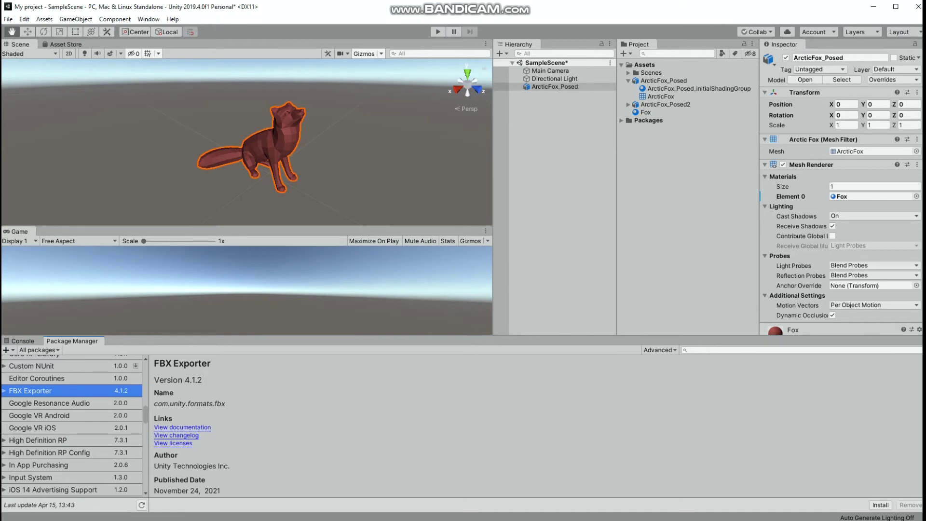
# List all versions of the FBX Exporter package and install version 4.0.1
pyautogui.press('Right')
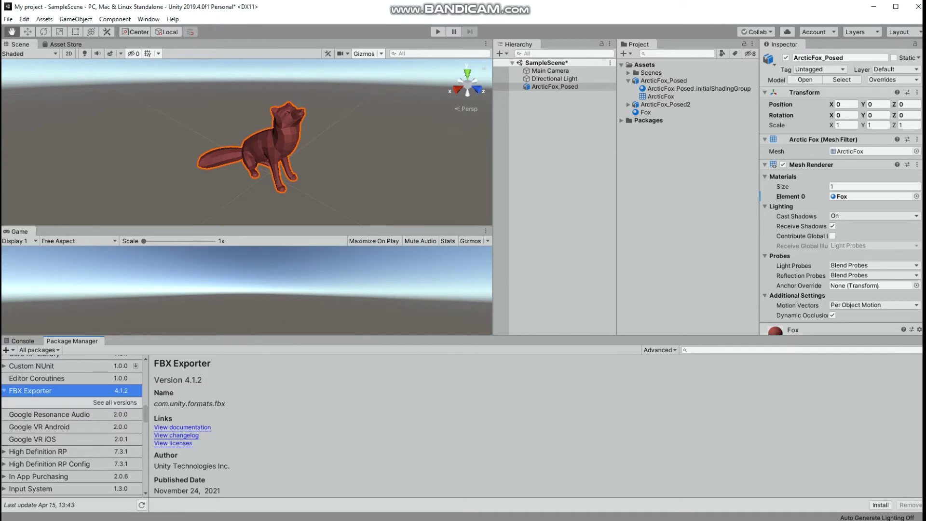
pyautogui.click(115, 402)
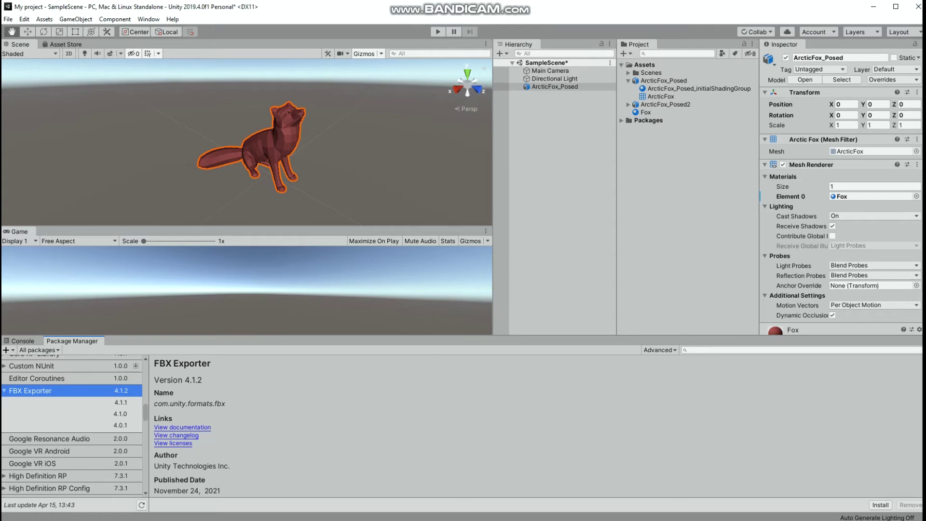
pyautogui.click(120, 425)
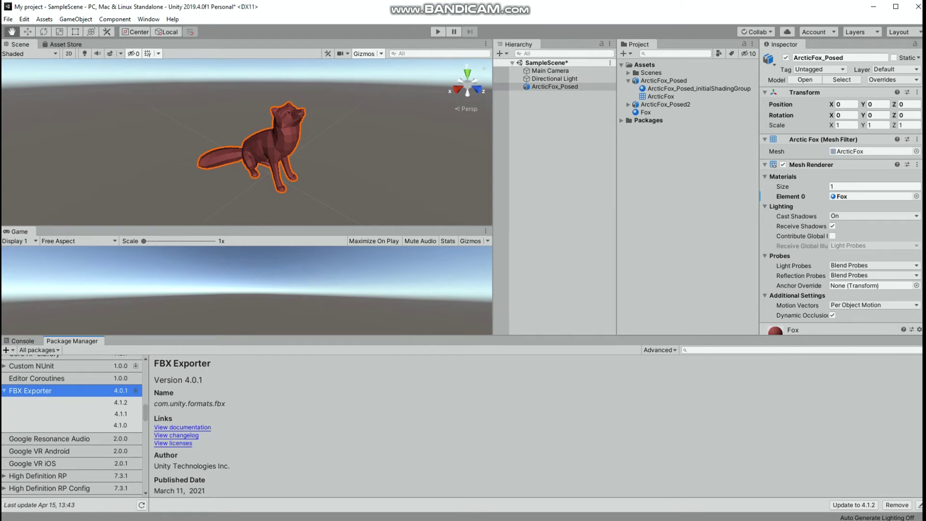
# Open the FBX export options for the ArcticFox_Posed object and include Model(s) + Animation
pyautogui.click(893, 80)
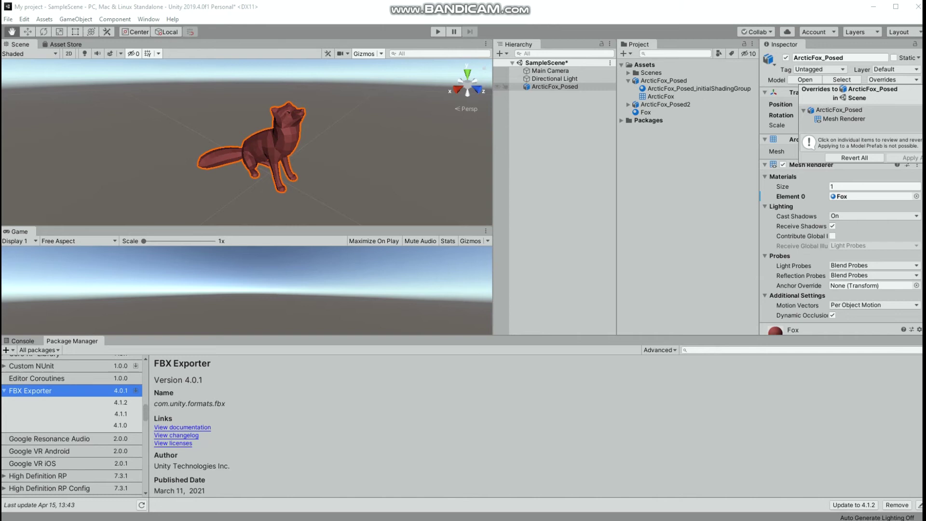
pyautogui.click(75, 19)
pyautogui.moveTo(44, 18)
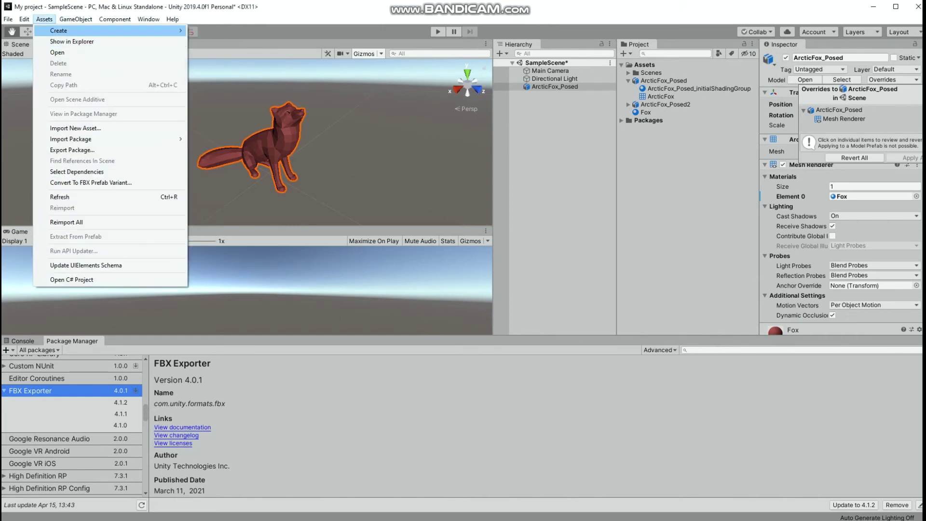
pyautogui.moveTo(75, 19)
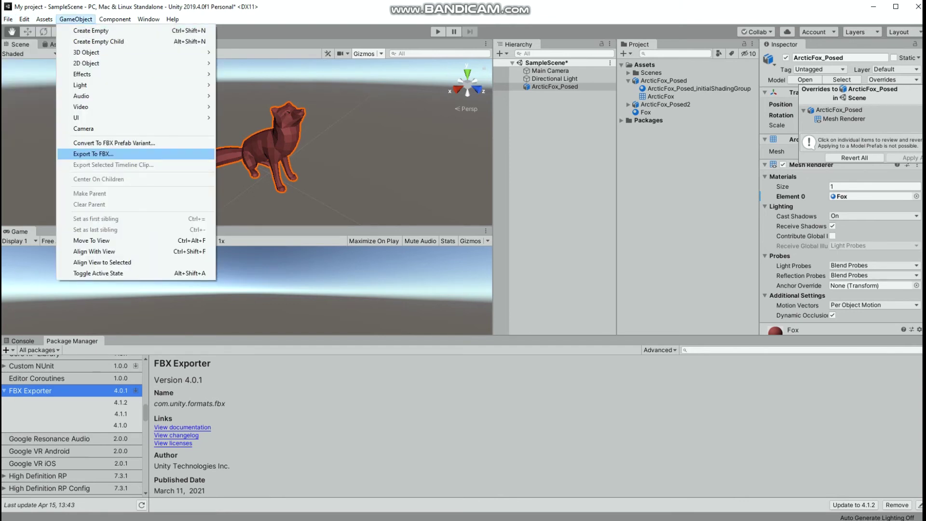
pyautogui.click(93, 154)
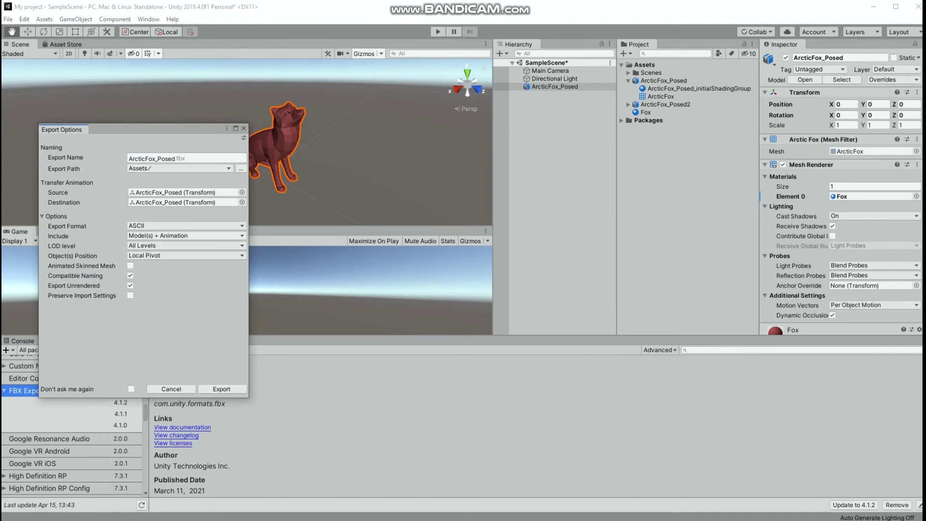
pyautogui.click(186, 235)
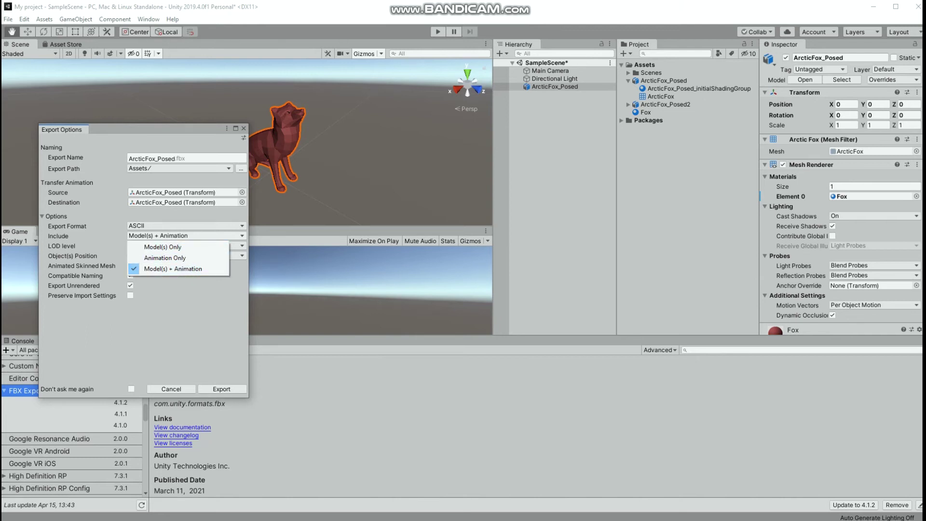
pyautogui.click(174, 269)
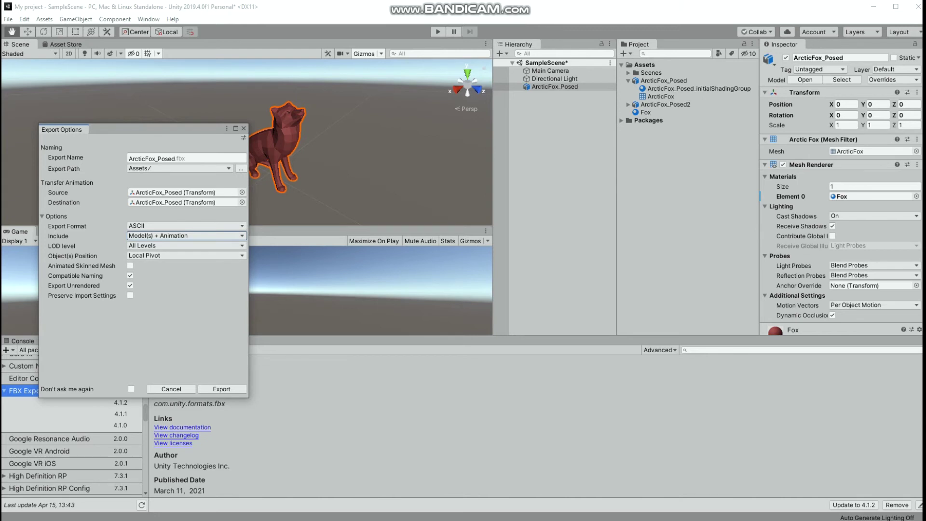
# Try to export the fox as ArcticFox_Posed and as ArcticFox_Posed2, declining to overwrite the existing files
pyautogui.click(221, 389)
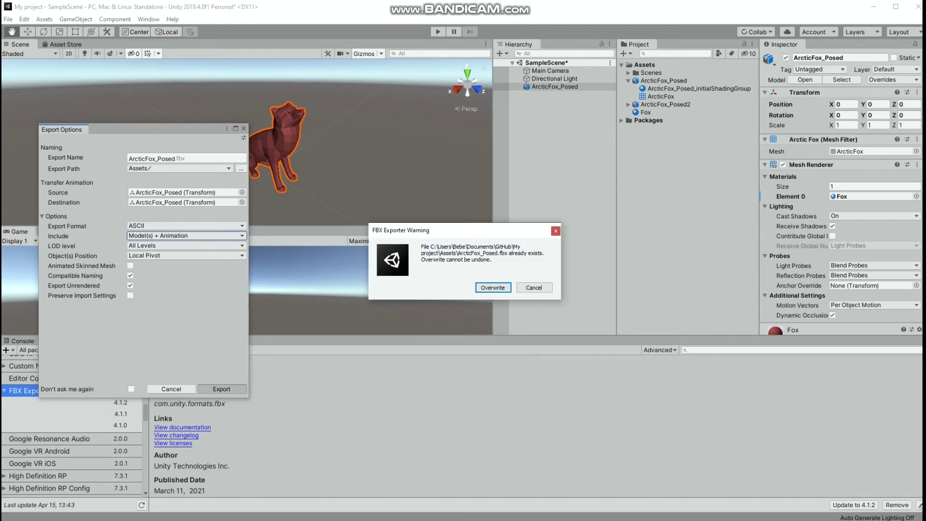
pyautogui.click(534, 288)
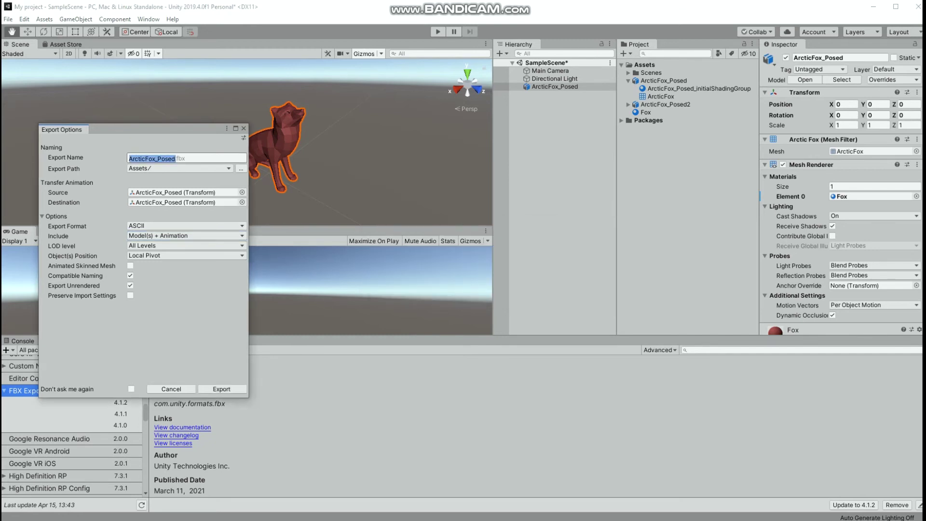
pyautogui.click(176, 158)
pyautogui.write('2')
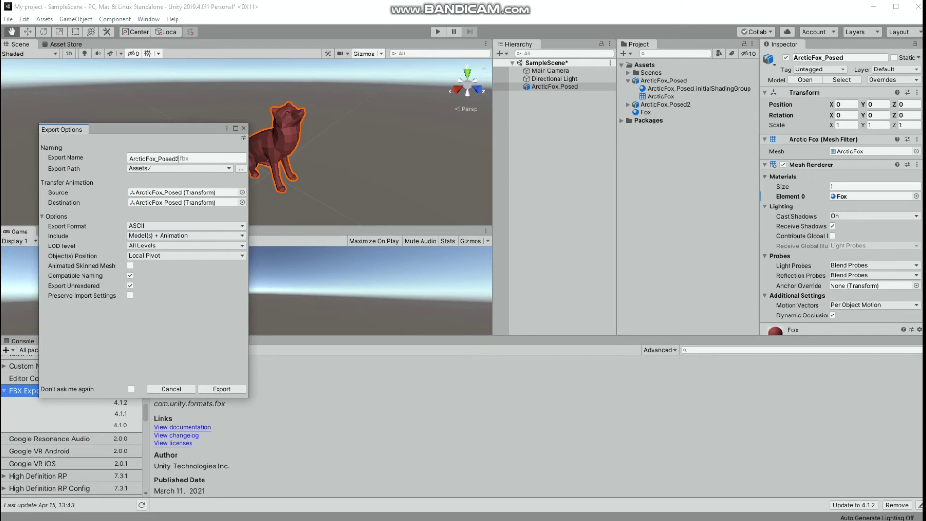
pyautogui.click(222, 389)
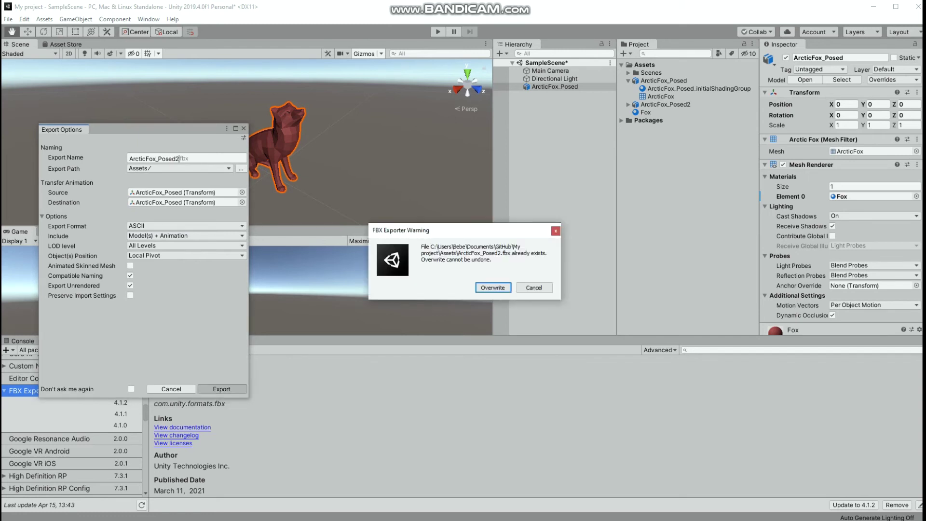
pyautogui.click(534, 287)
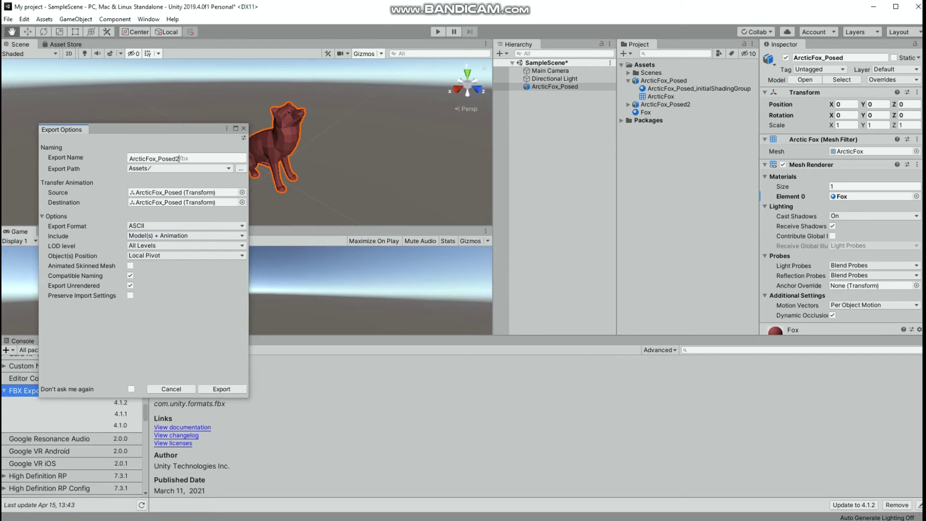
# Export the fox to FBX as ArcticFox_Posed3 and select the exported file in the project's Assets folder in File Explorer
pyautogui.press('BackSpace')
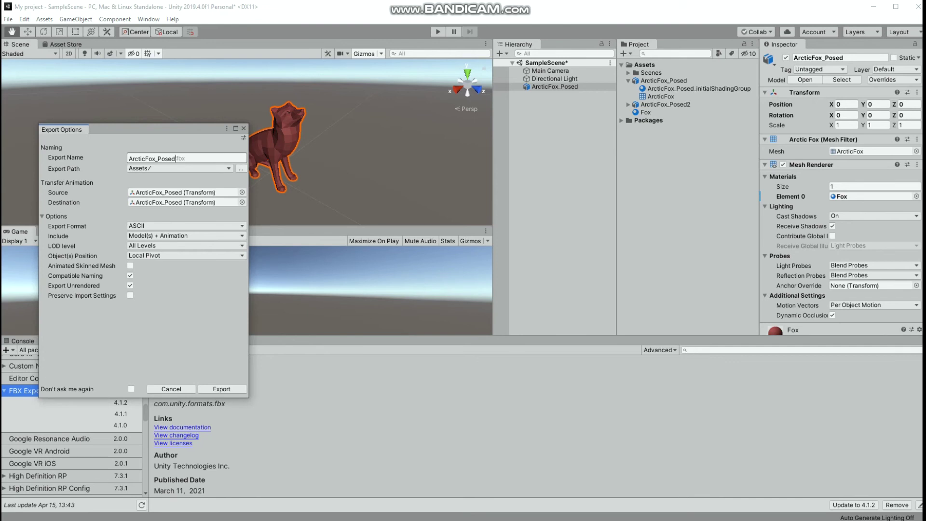
pyautogui.write('3')
pyautogui.click(222, 389)
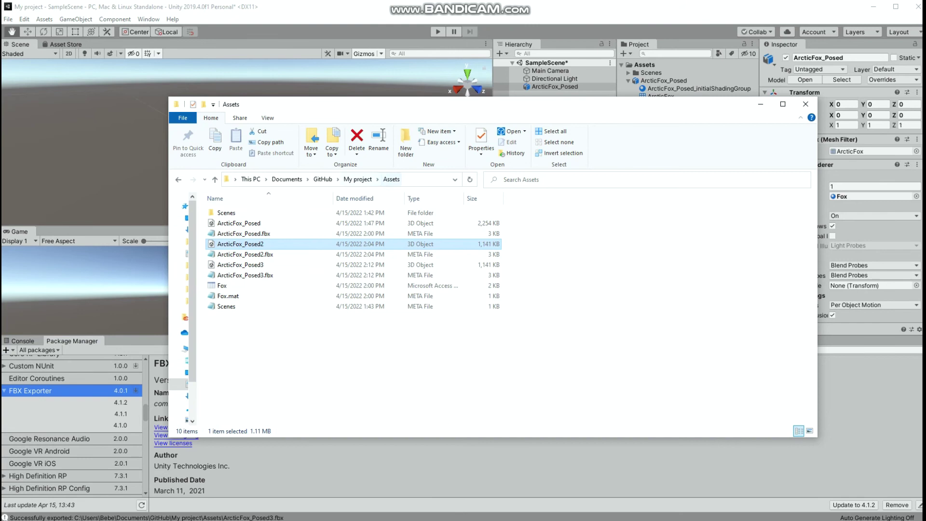
pyautogui.click(241, 265)
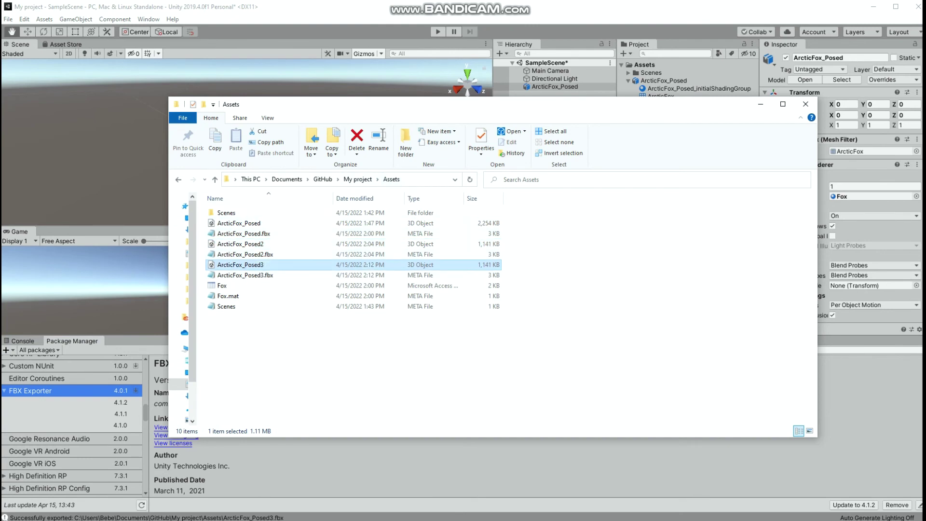